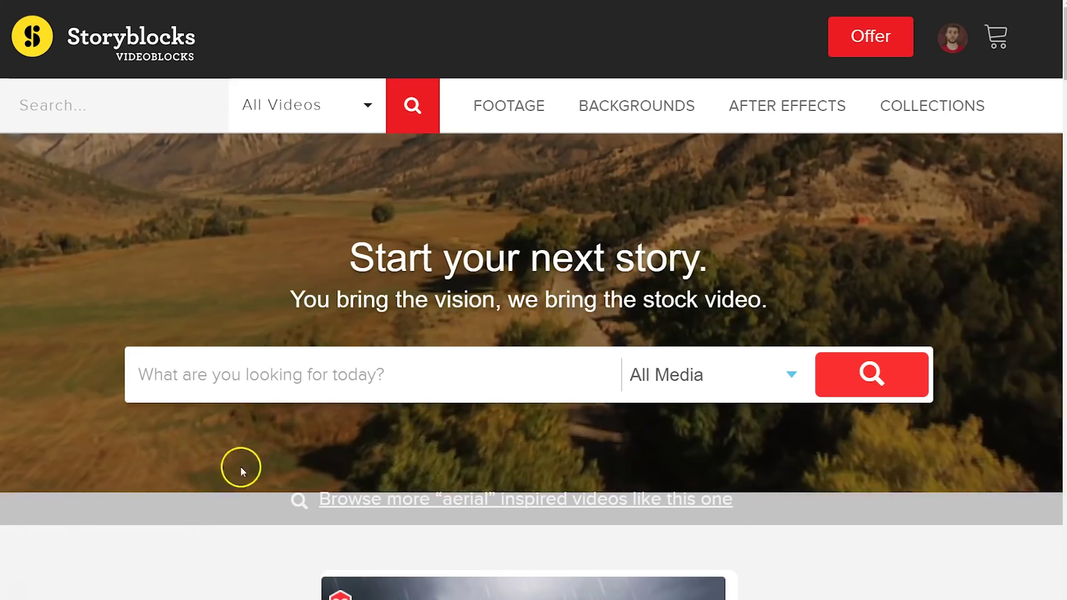
Search the Storyblocks stock library for 'light leaks'.
left_click(276, 376)
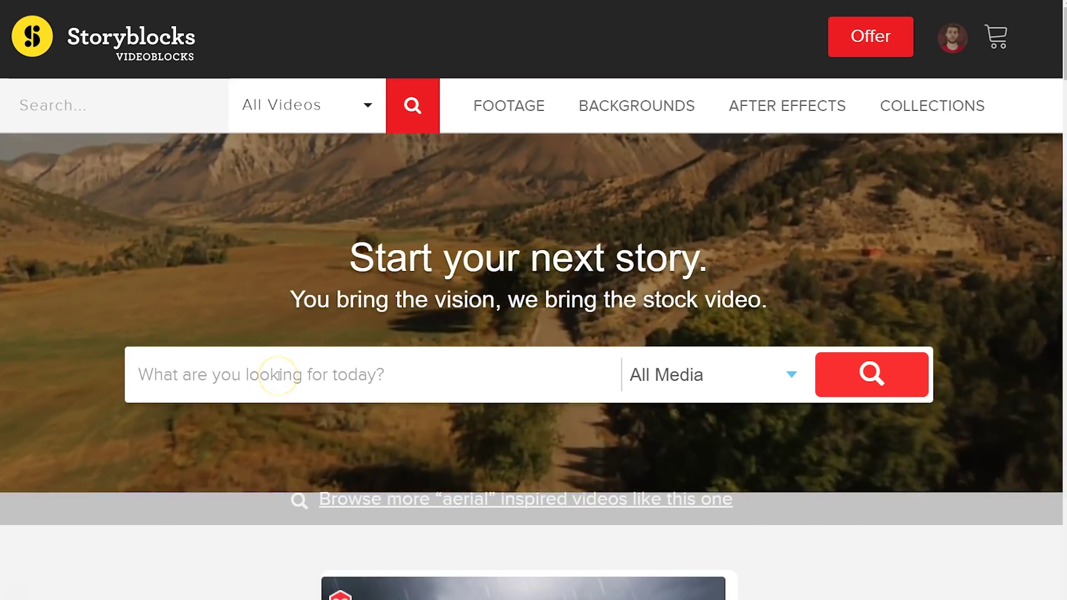
type("light leaks")
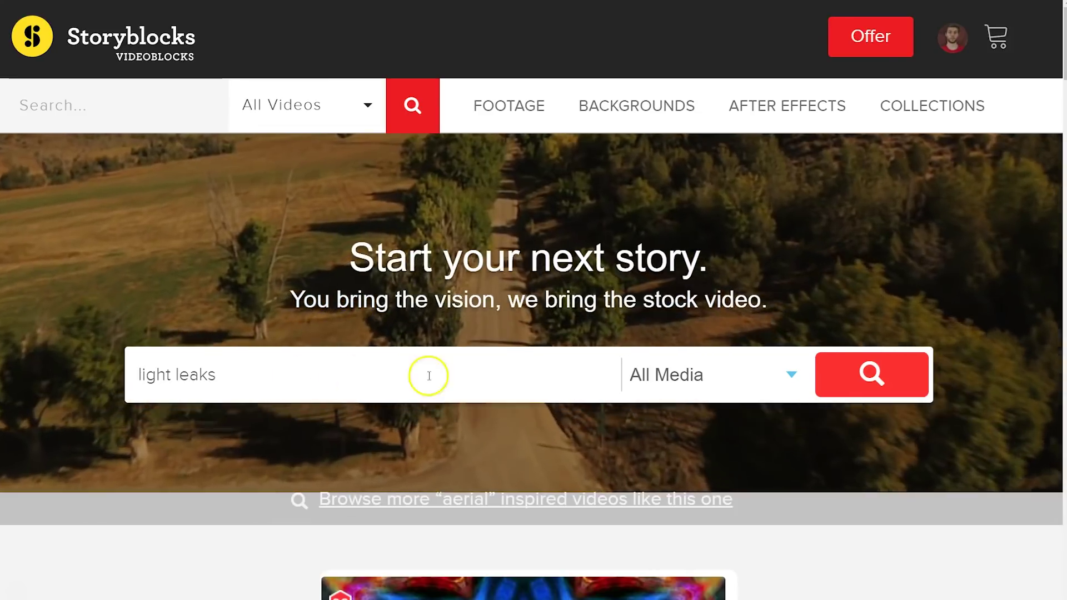
left_click(863, 375)
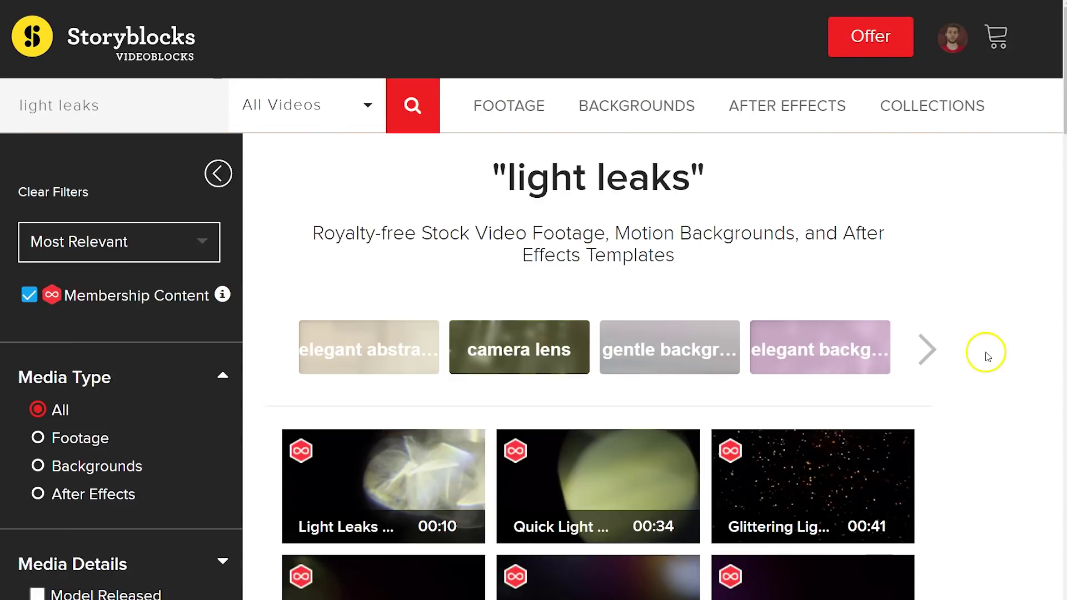
scroll(982, 353, "down", 2)
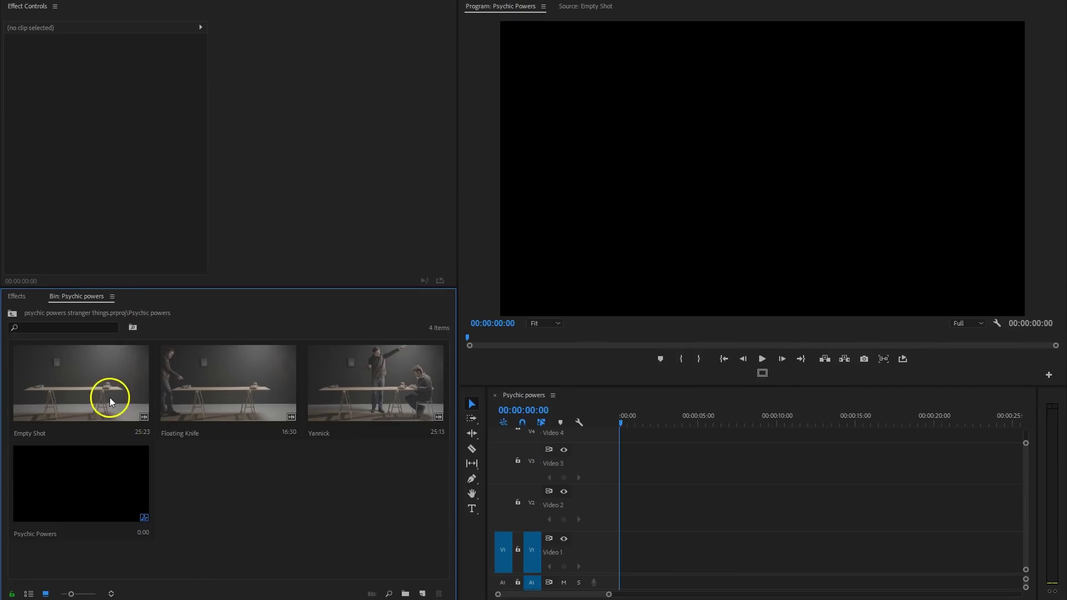
Stack Empty Shot, Yannick and Floating Knife on V1–V3, then begin a pen mask on the knife.
left_click_drag(110, 401, 570, 533)
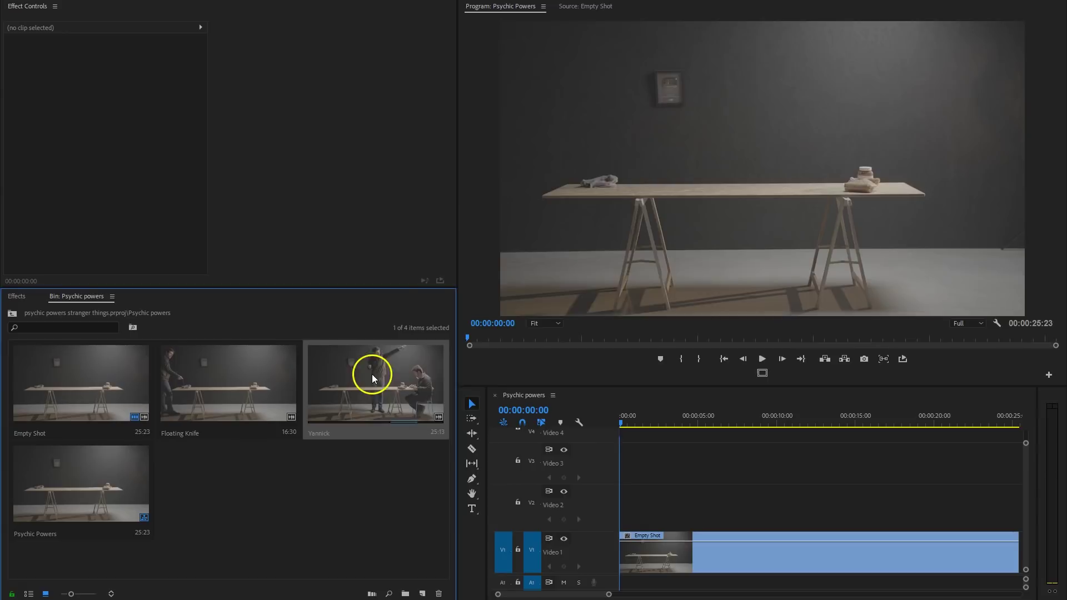
left_click_drag(371, 377, 604, 507)
left_click_drag(244, 385, 617, 458)
left_click(655, 463)
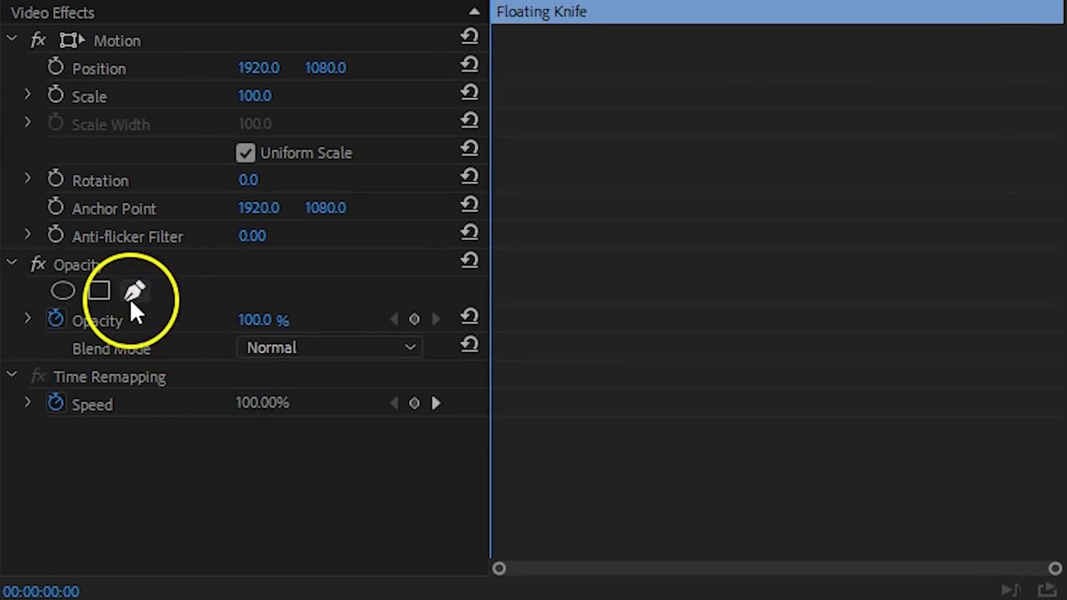
left_click(132, 302)
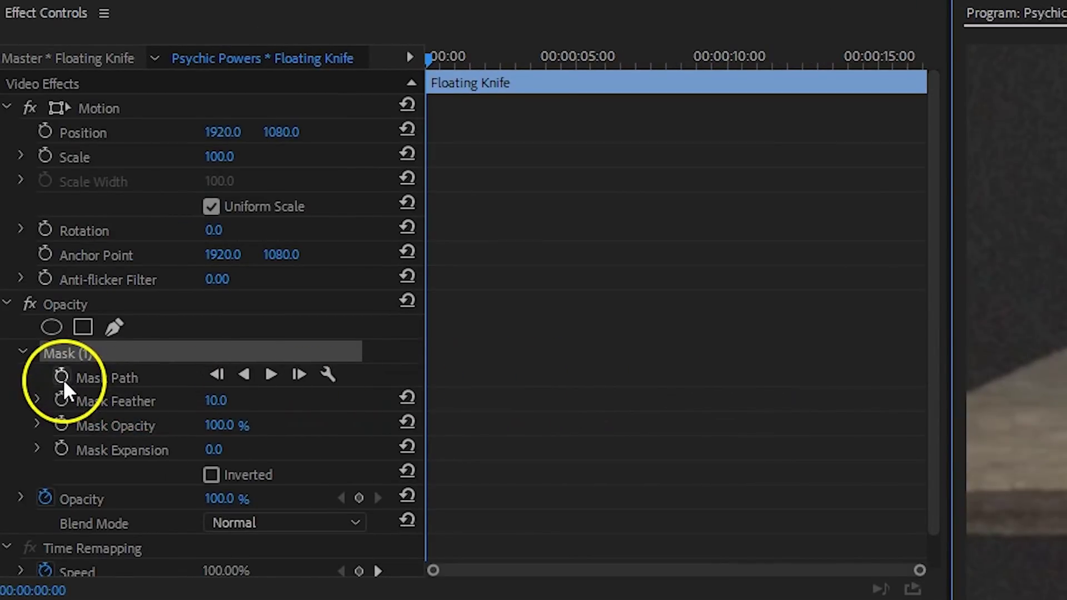
Keyframe the Mask Path, moving and tilting the mask over the rising knife frame by frame.
left_click(62, 377)
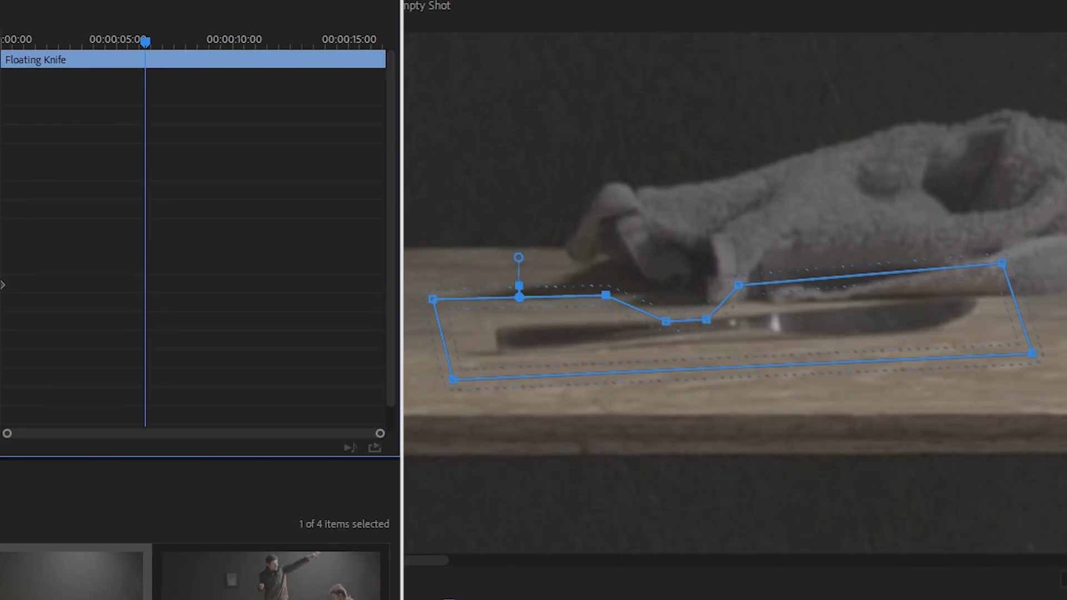
mouse_move(1000, 260)
left_mouse_down()
mouse_move(1016, 211)
mouse_move(810, 246)
left_mouse_up()
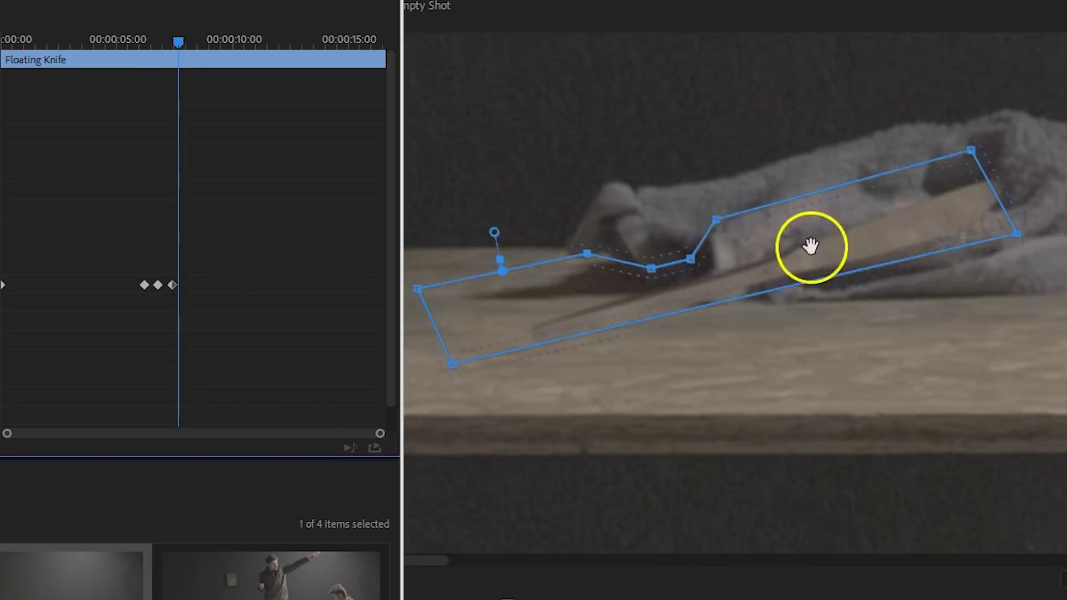
key("shift+Right")
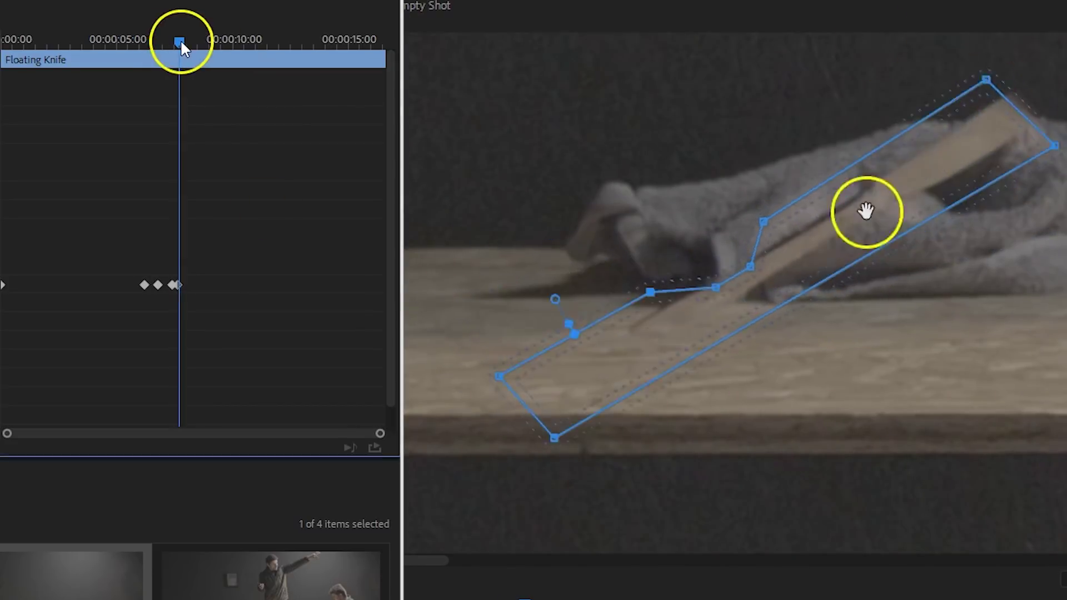
left_click_drag(864, 210, 909, 160)
left_click(203, 43)
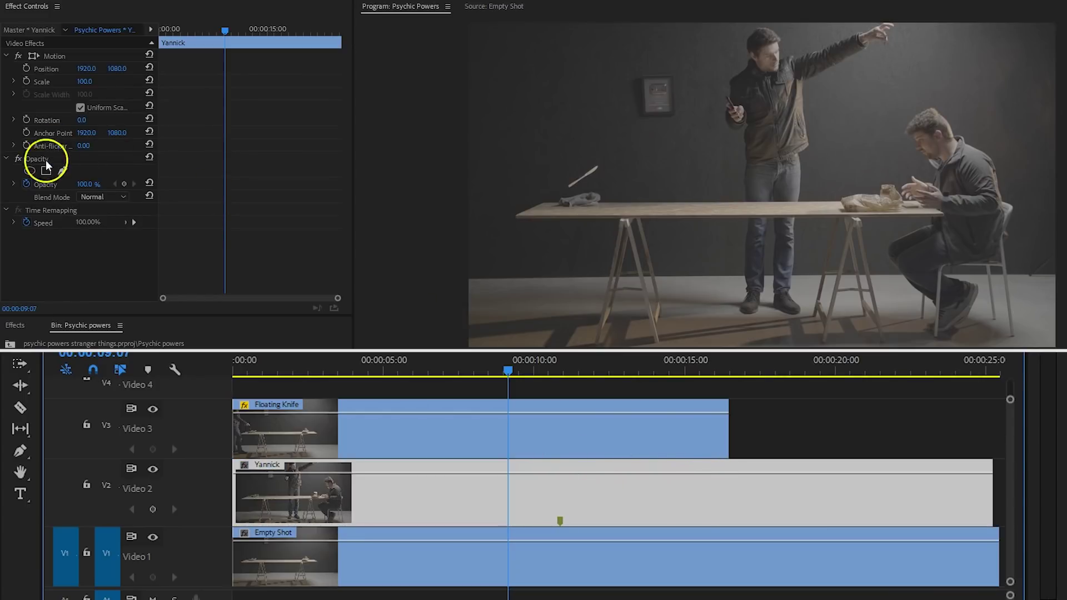
Trace a pen mask around the seated man on Yannick and raise Mask Feather from 10 to 67.
left_click(61, 174)
left_click(838, 99)
left_click(1002, 55)
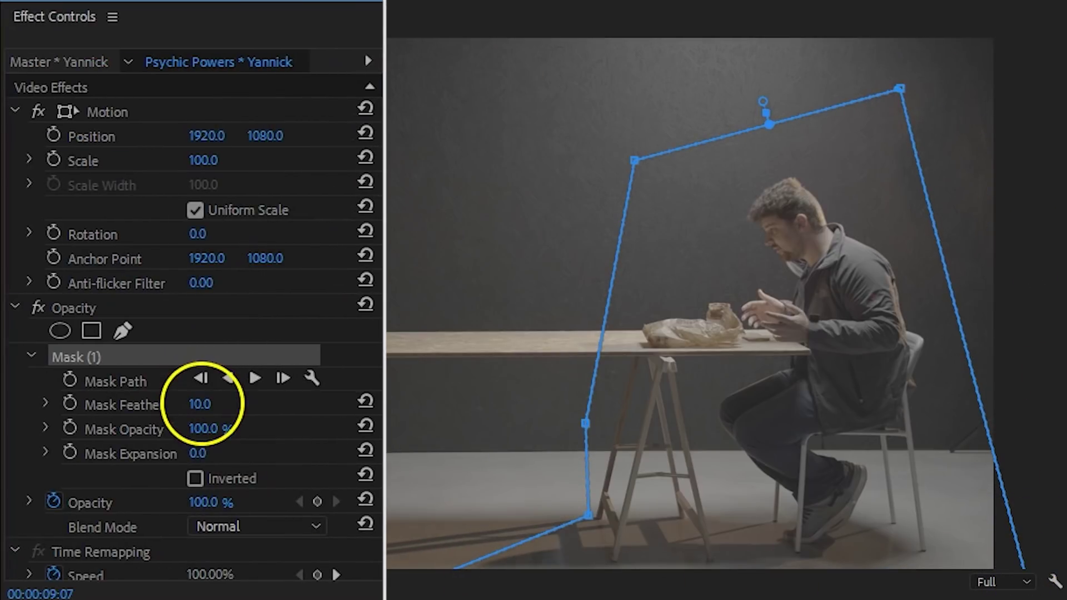
left_click_drag(216, 402, 294, 403)
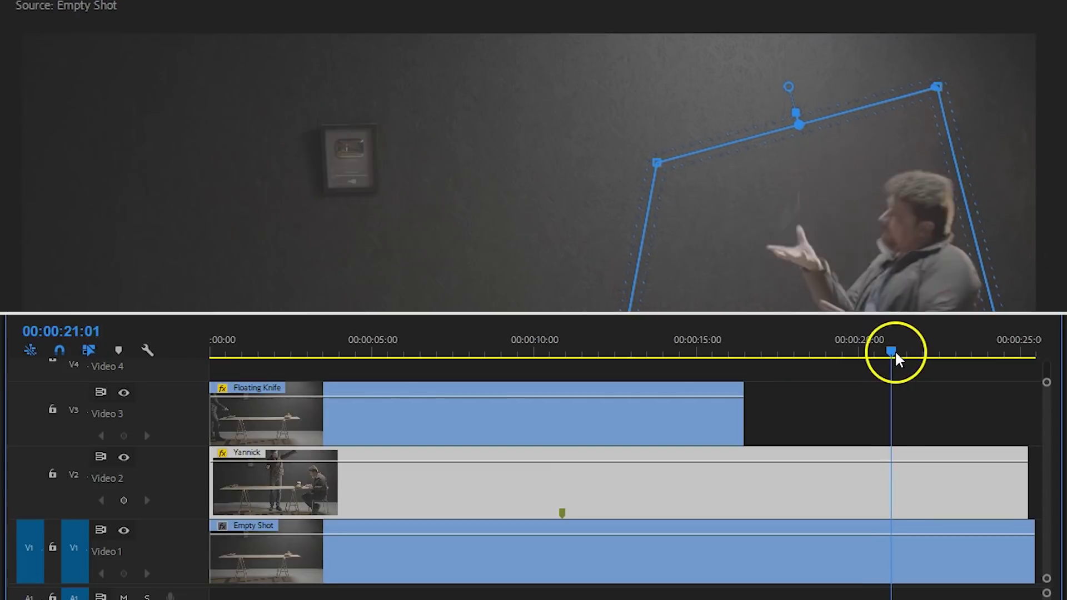
Slide the Floating Knife clip later on V3 to retime when the knife floats.
left_click_drag(899, 359, 893, 362)
left_click_drag(686, 440, 862, 439)
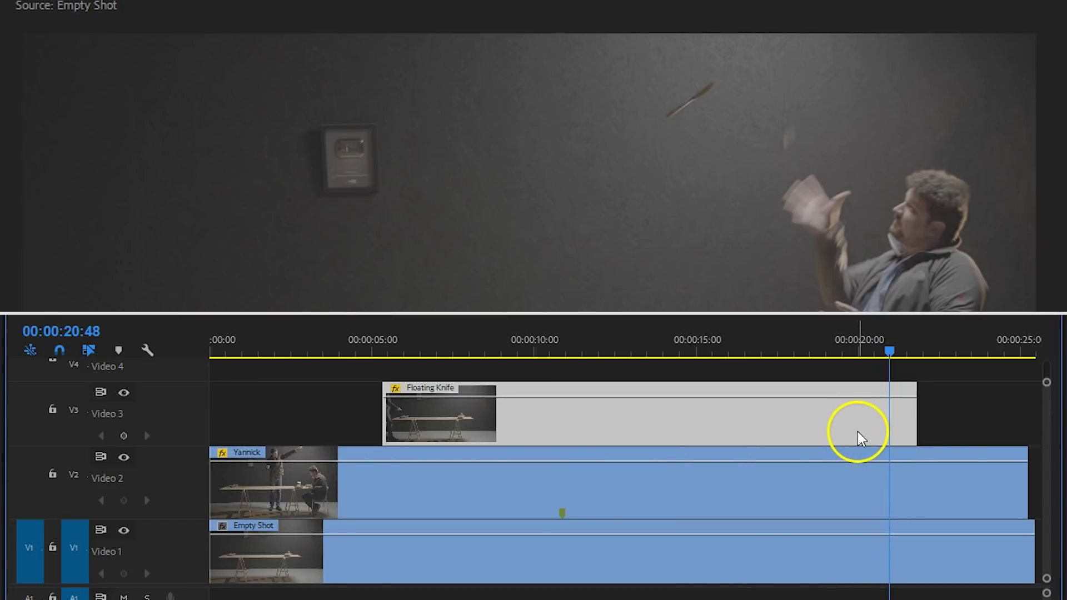
left_click_drag(860, 440, 839, 439)
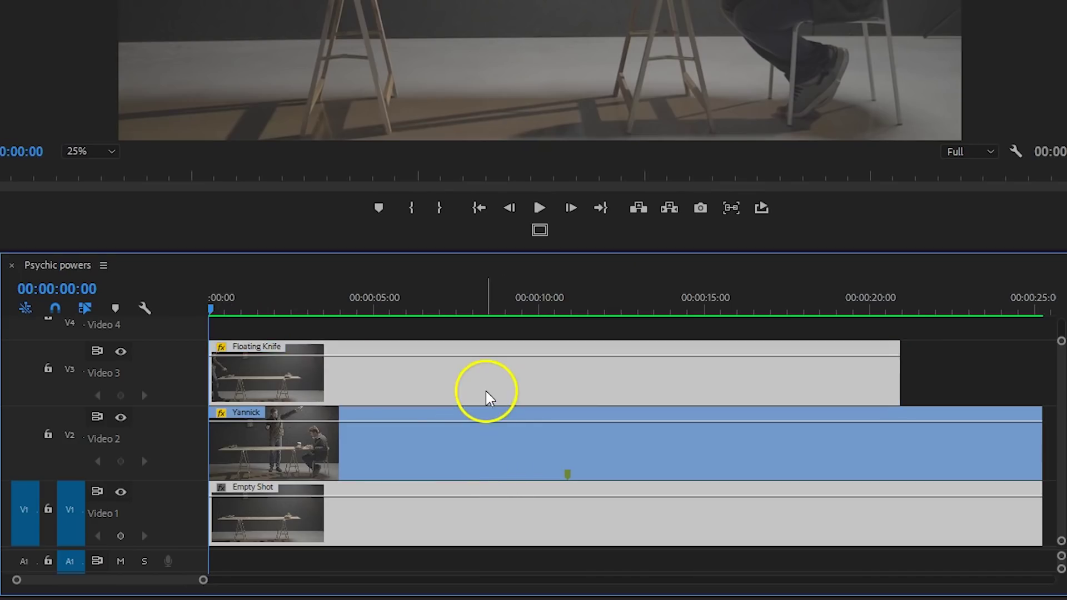
Nest all three clips as 'Everything' and apply the smooth Fake Handheld Movement preset.
left_click(483, 427, "shift")
right_click(486, 432)
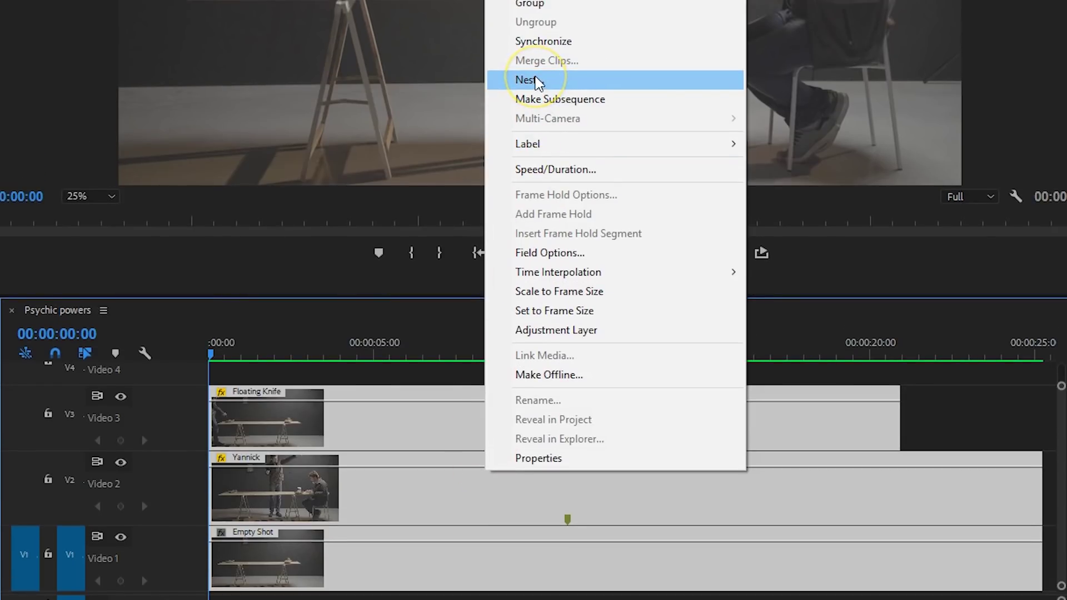
left_click(534, 81)
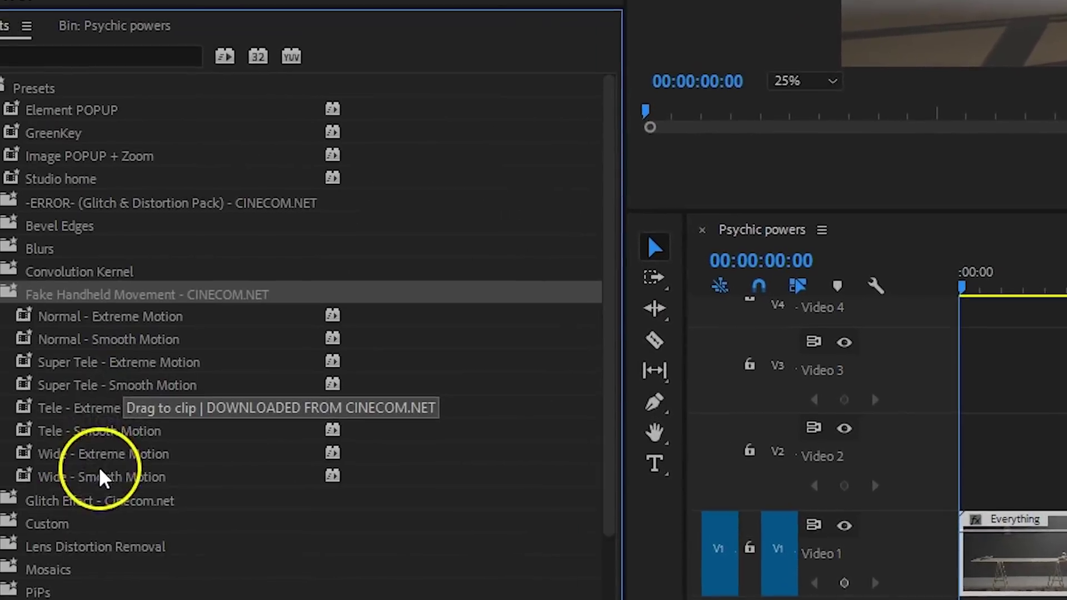
left_click_drag(121, 336, 606, 512)
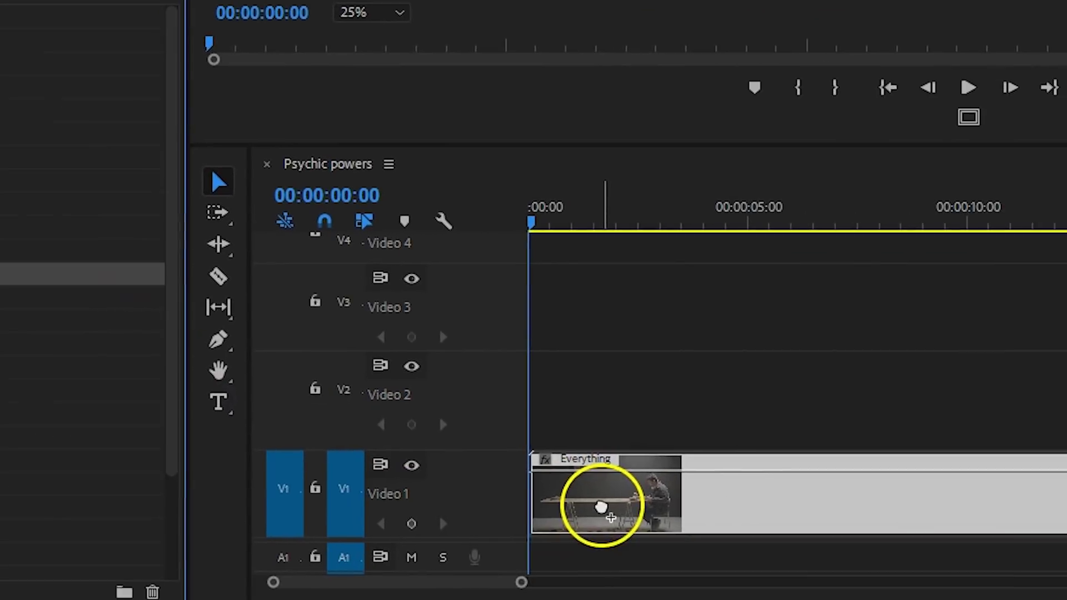